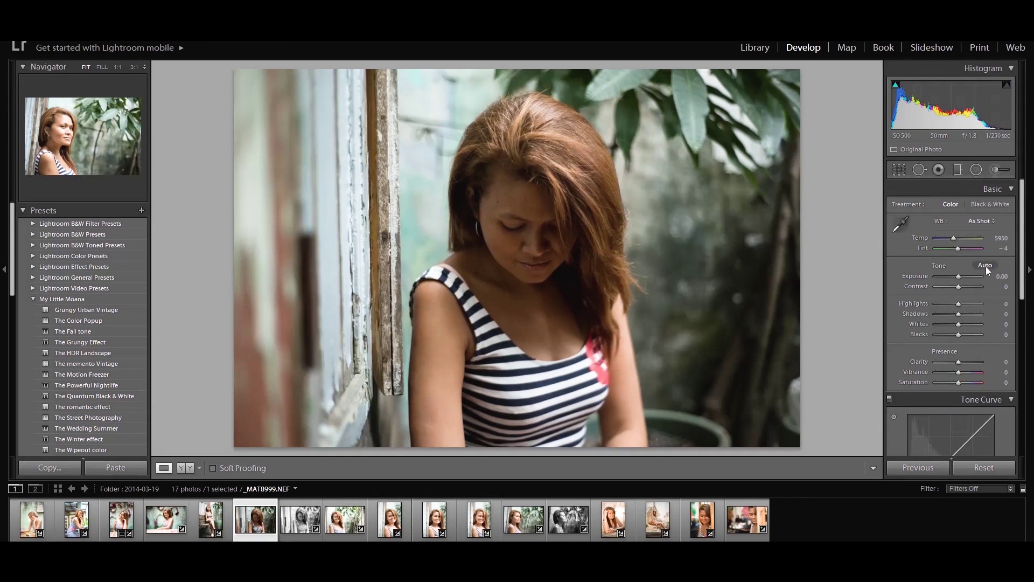
Auto-tone the portrait, then lower Highlights from −11 to −21
click(985, 266)
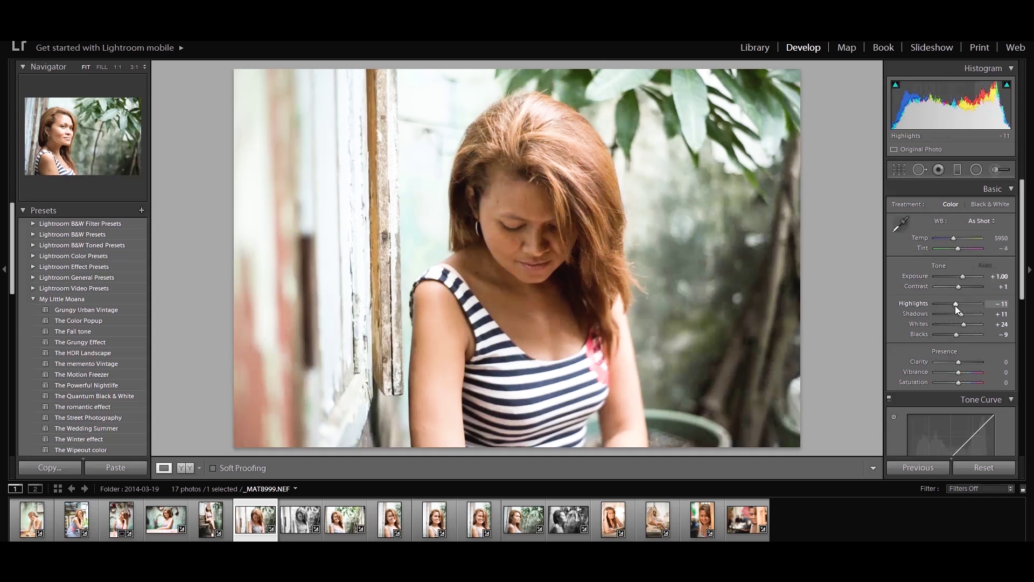
drag(955, 306, 953, 305)
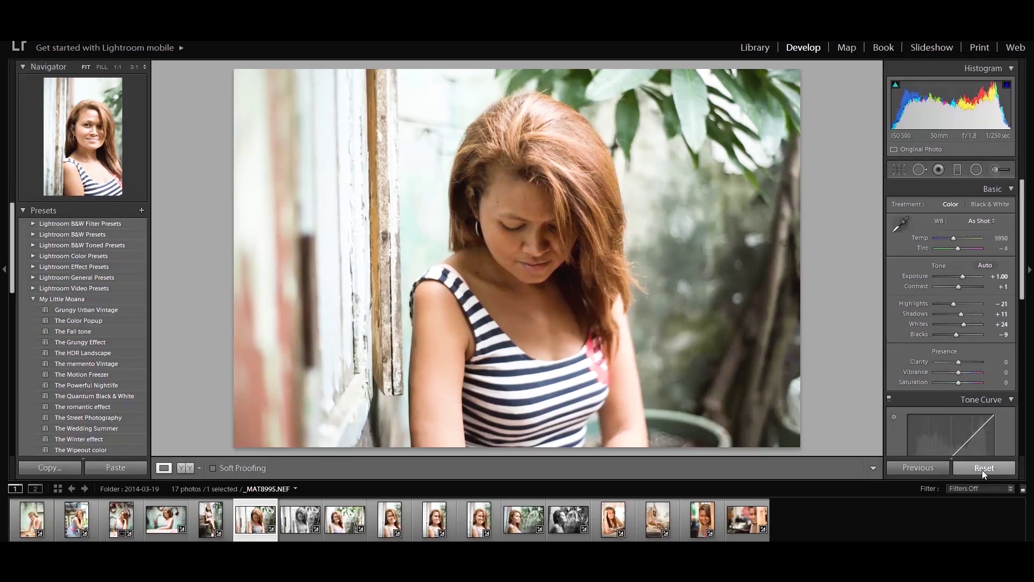
Reset all Basic adjustments, then try Highlights at +100 and set it back to 0
click(983, 468)
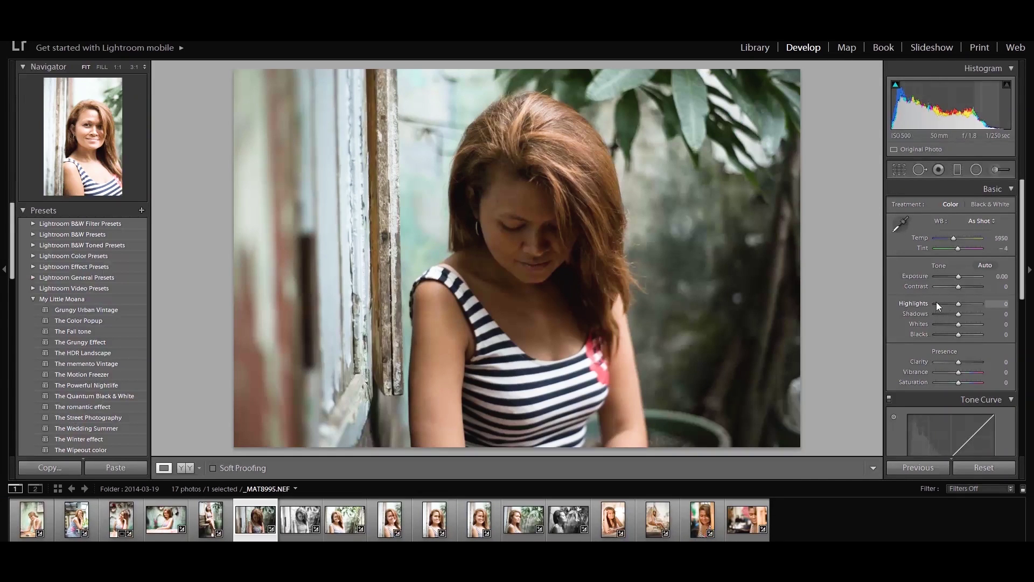
drag(959, 304, 1002, 307)
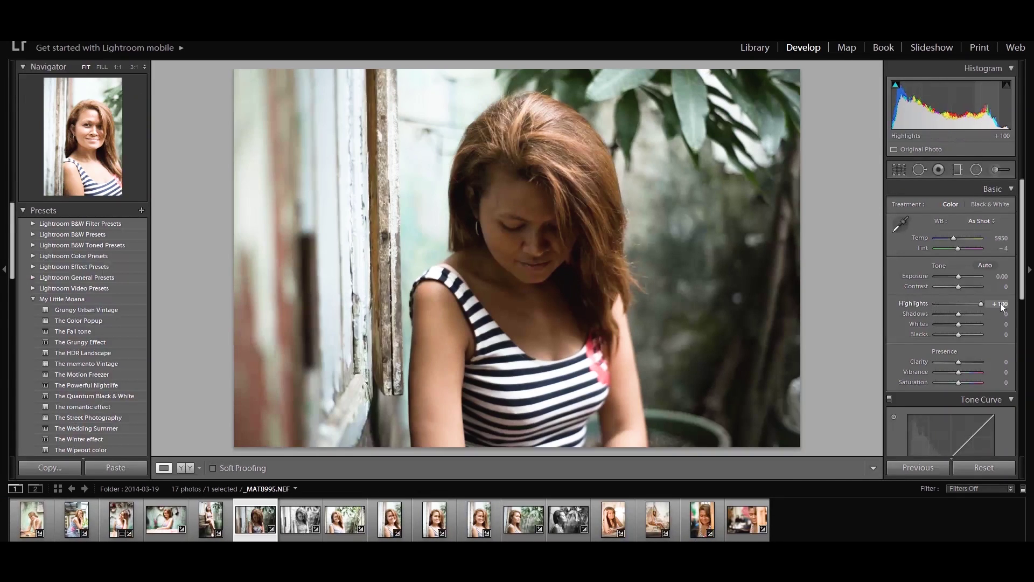
double_click(920, 305)
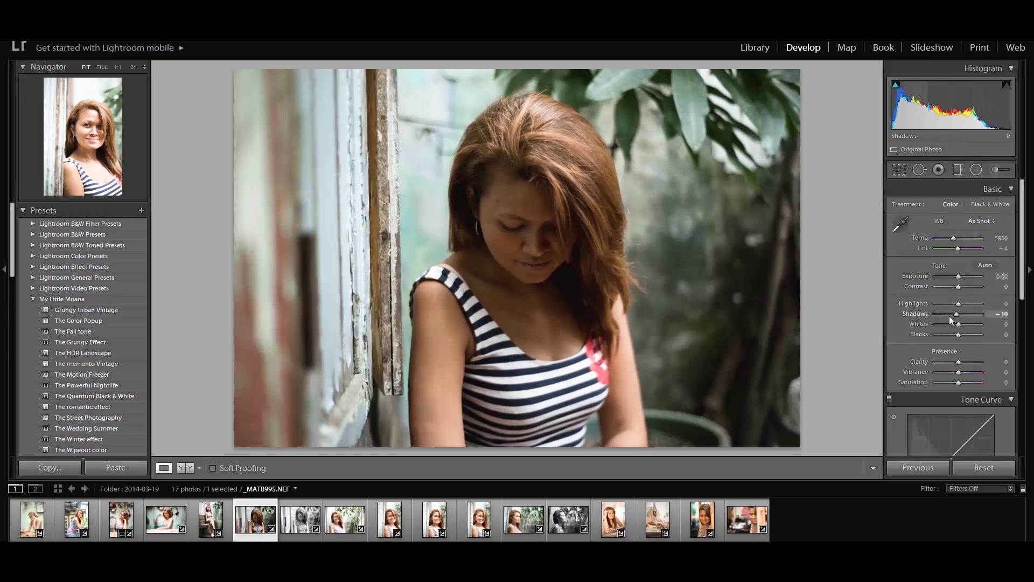
Try Shadows at −100 and Whites at +100, returning each to 0
drag(949, 315, 929, 317)
double_click(919, 314)
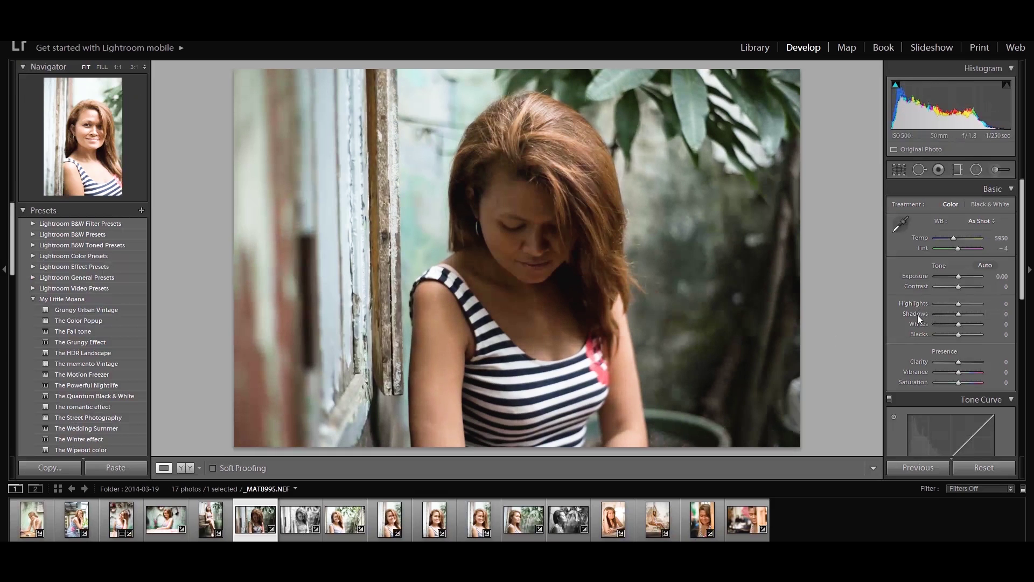
drag(958, 324, 982, 322)
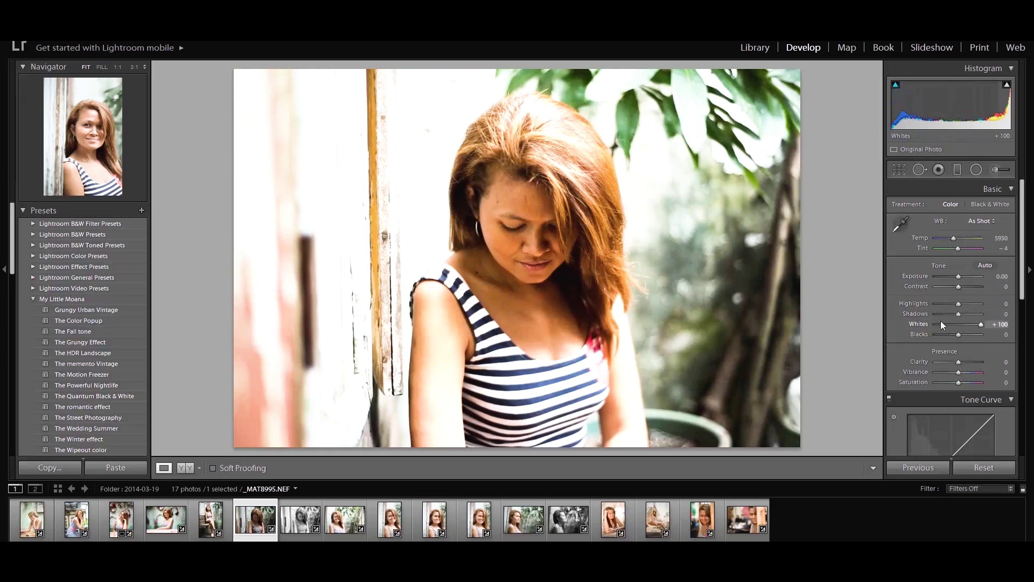
double_click(917, 323)
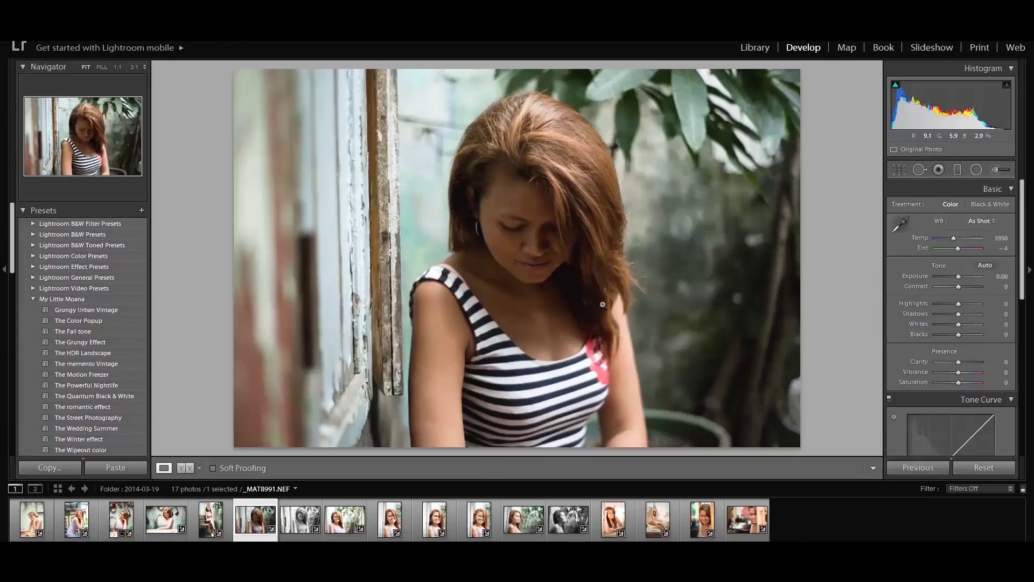
click(900, 170)
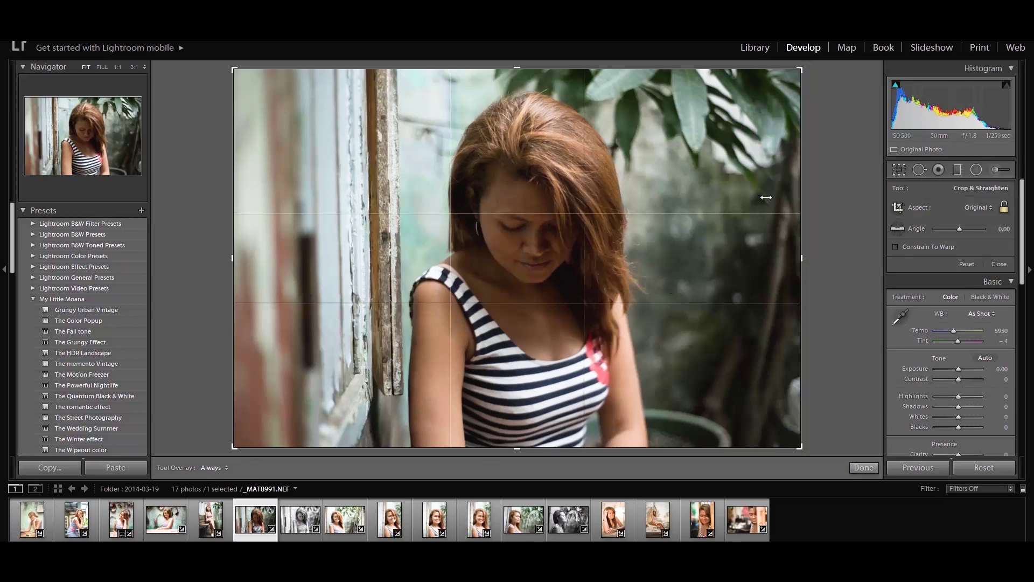
click(864, 467)
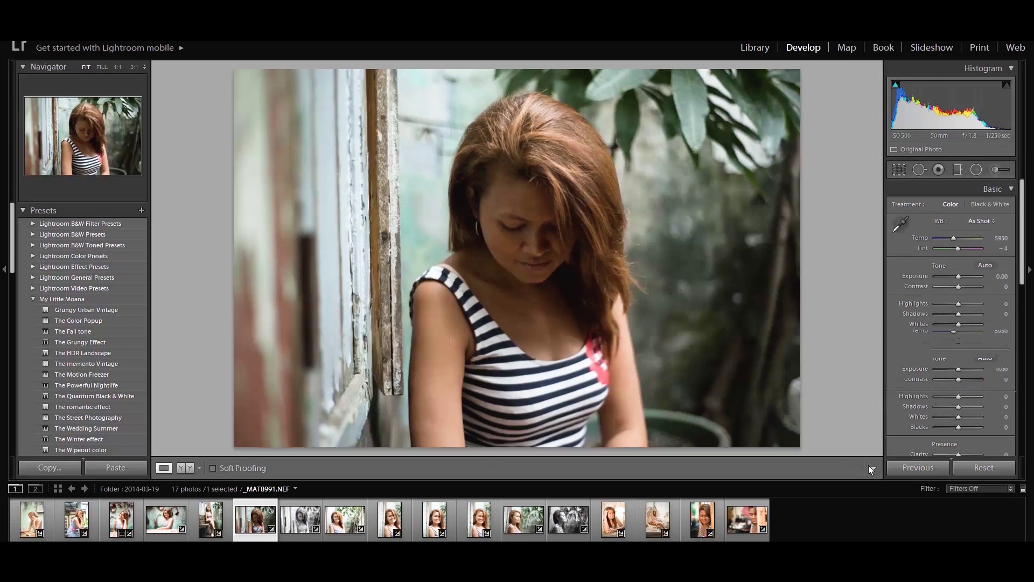
key(r)
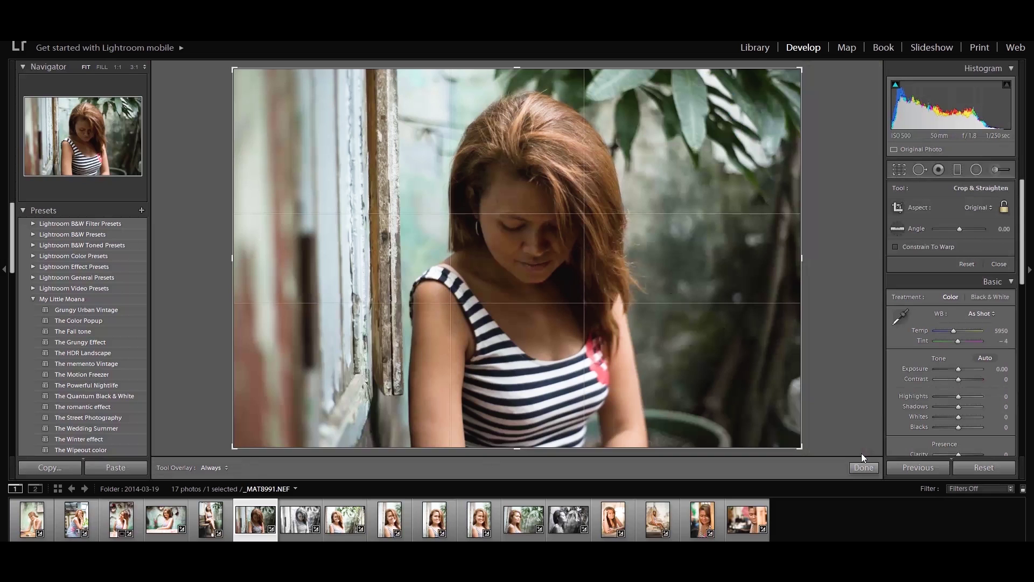
key(o)
key(o)
key(o)
key(o)
key(o)
key(o)
key(o)
key(o)
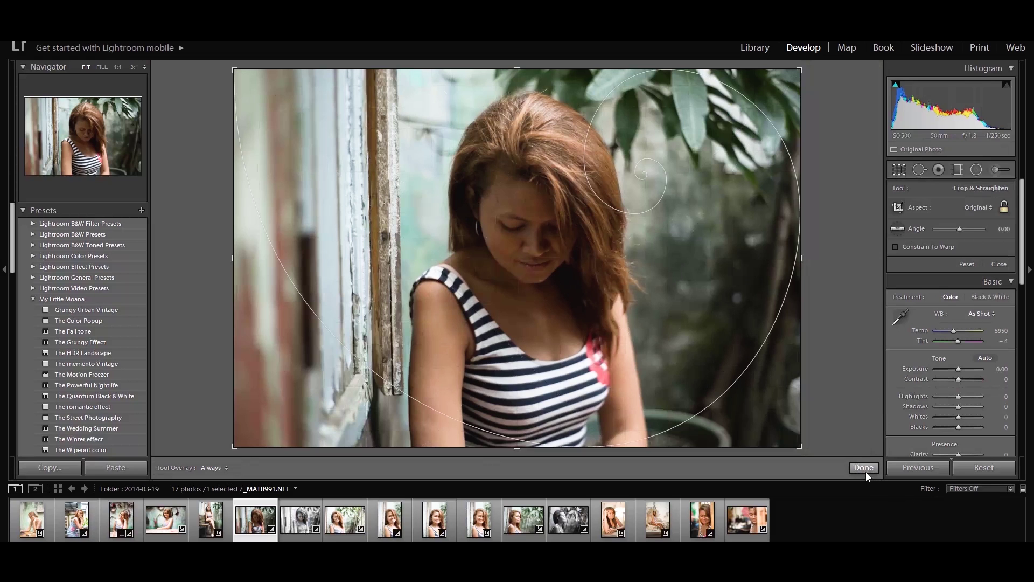
click(863, 467)
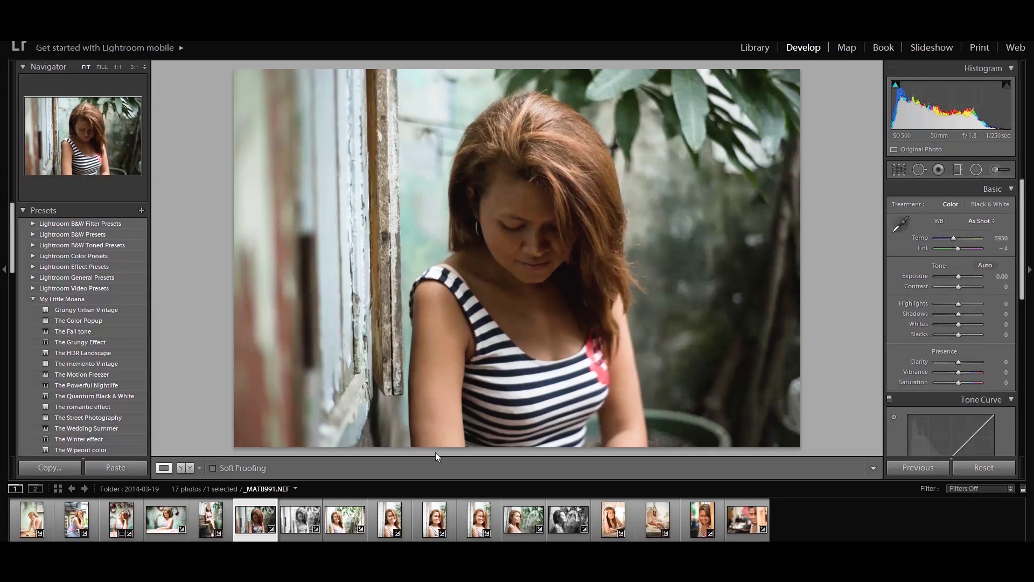
key(r)
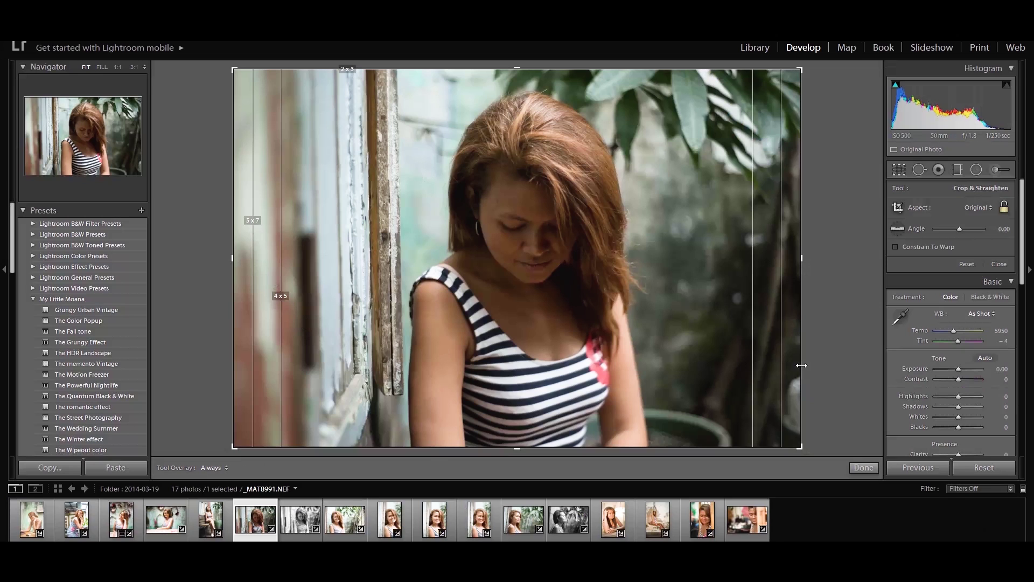
click(874, 469)
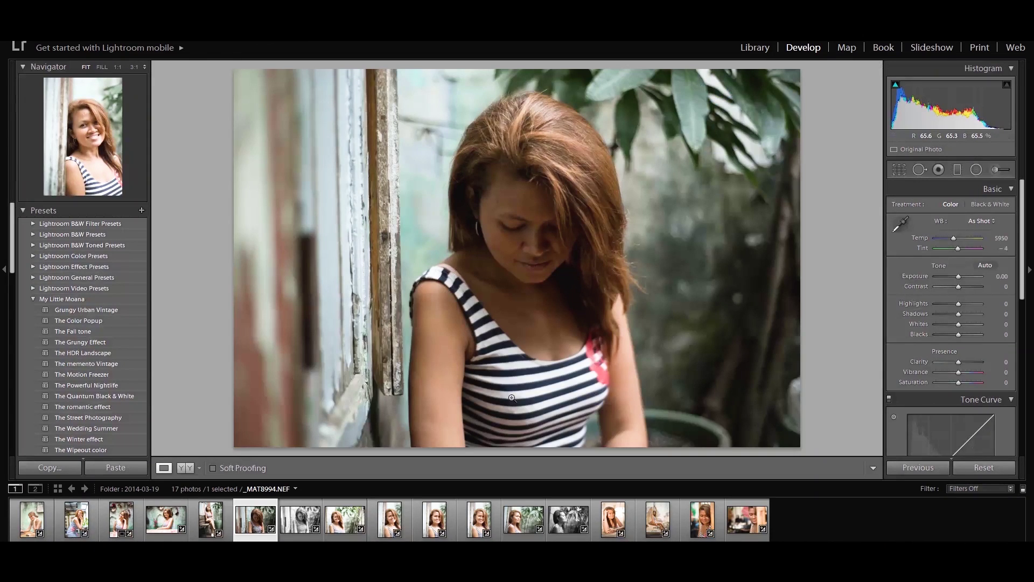
Dim the interface around the photo with lights-out, then restore full brightness
key(l)
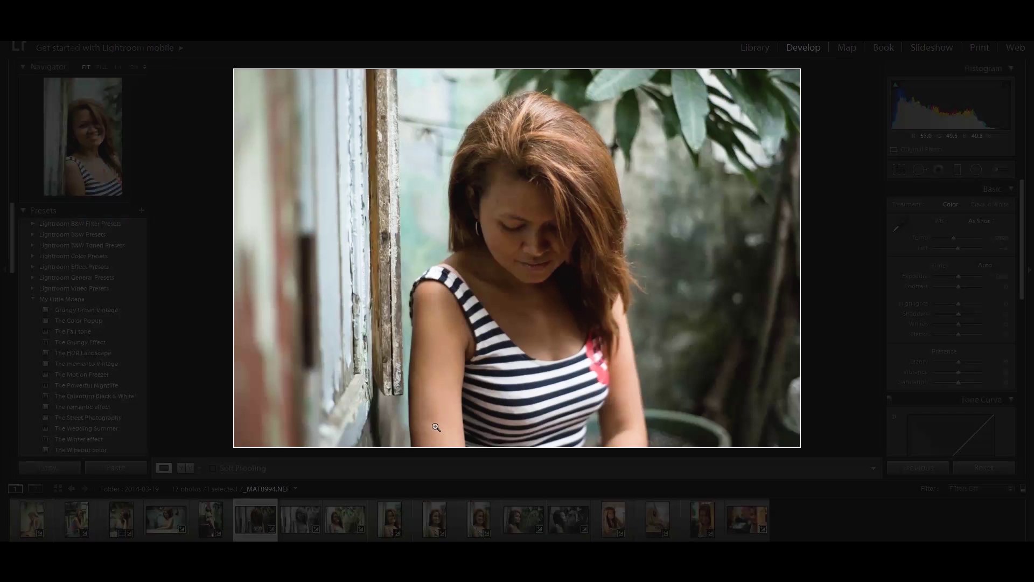
key(l)
key(l)
key(l)
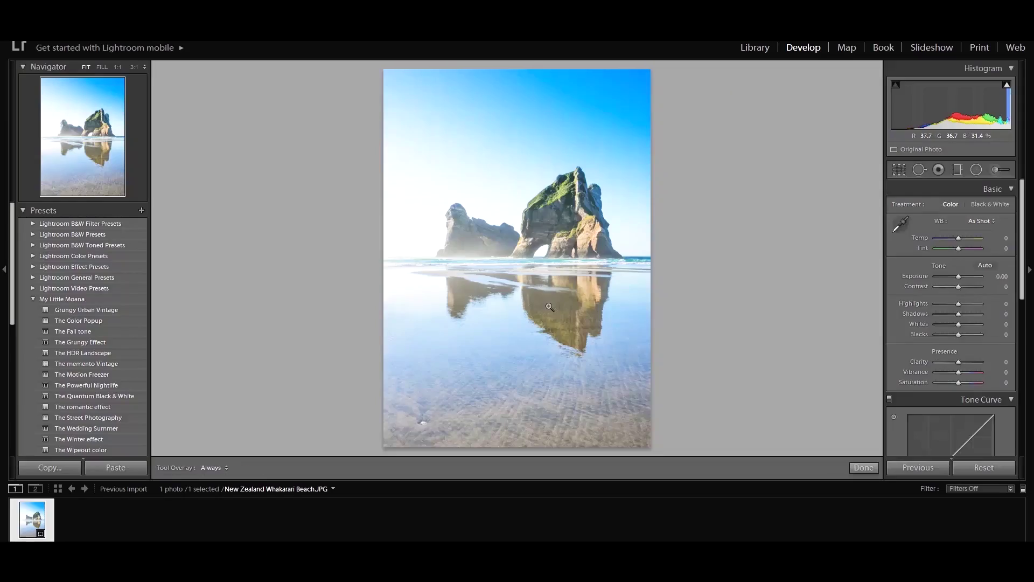
Straighten the beach photo's horizon to a 0.12 angle with crop rotation and the Straighten tool
key(r)
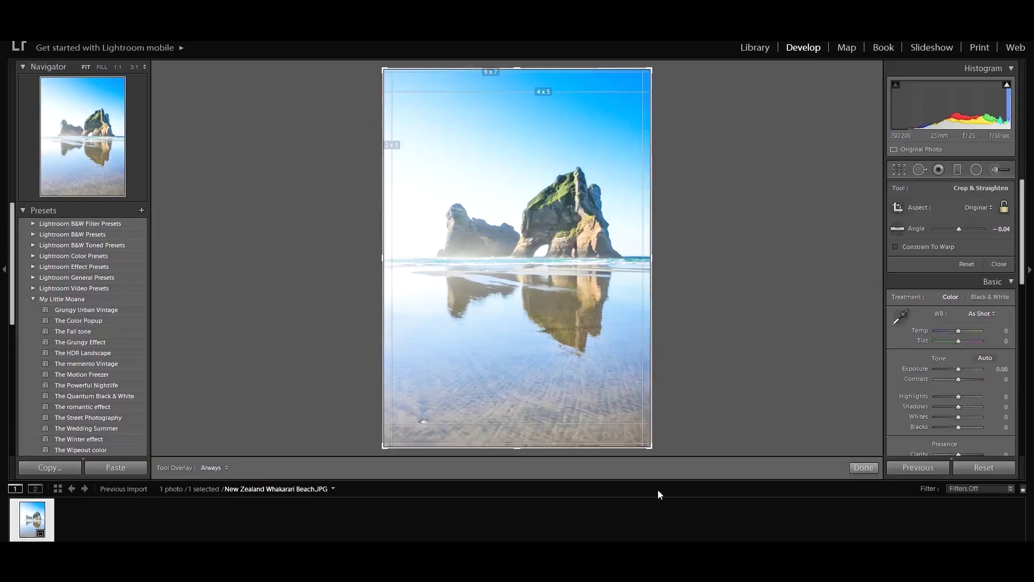
mouse_move(662, 458)
mouse_down()
mouse_move(658, 444)
mouse_move(679, 428)
mouse_move(638, 468)
mouse_move(661, 460)
mouse_up()
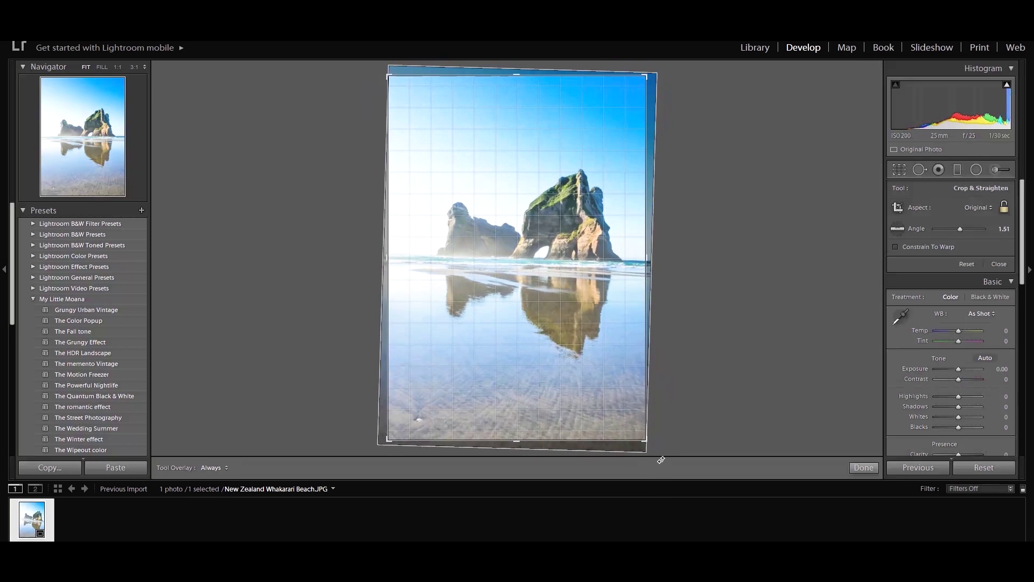
click(862, 468)
click(899, 171)
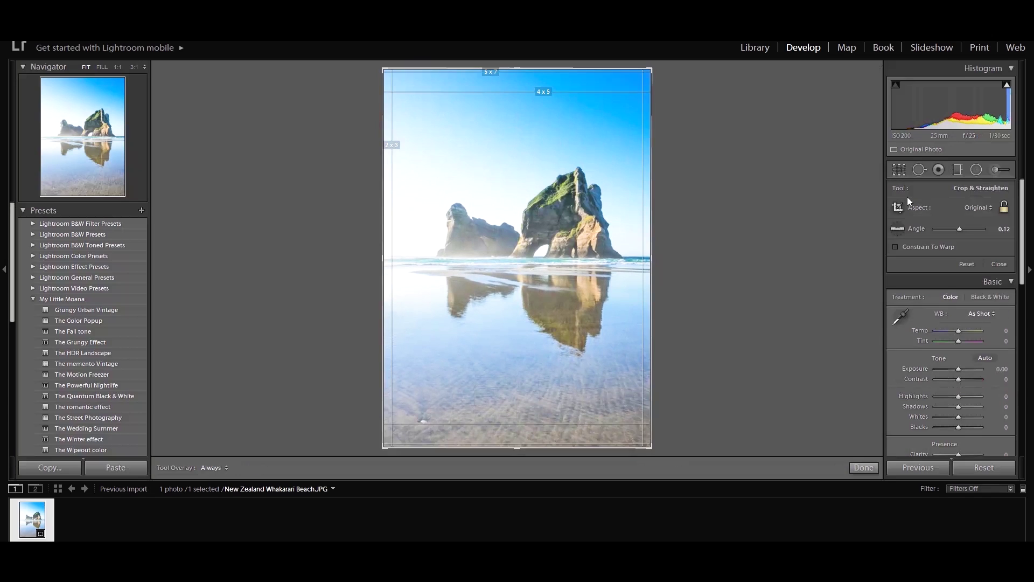
click(897, 229)
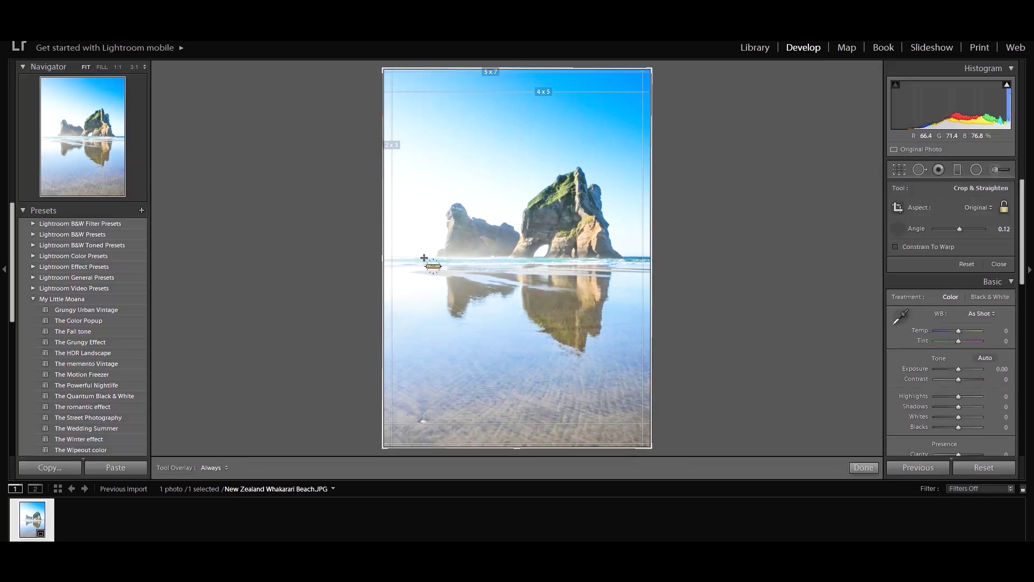